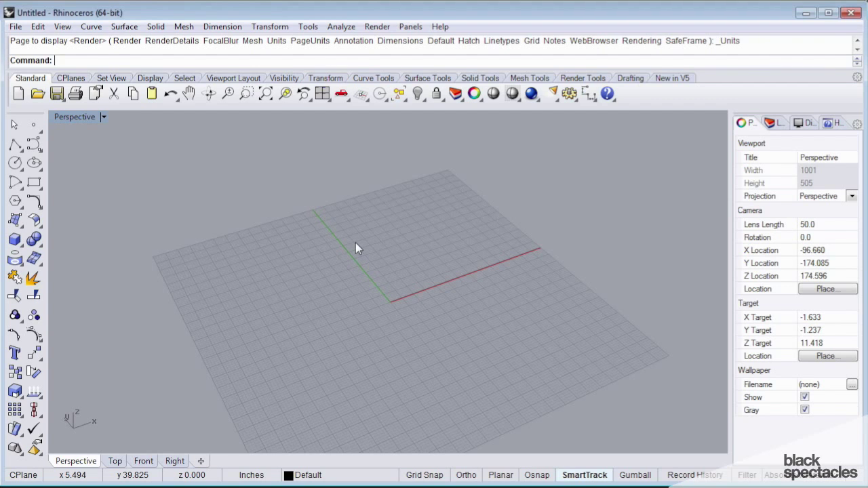
Sketch a trial freeform degree-3 curve from the origin, winding across and beyond the grid
text(curve)
key(Return)
click(391, 301)
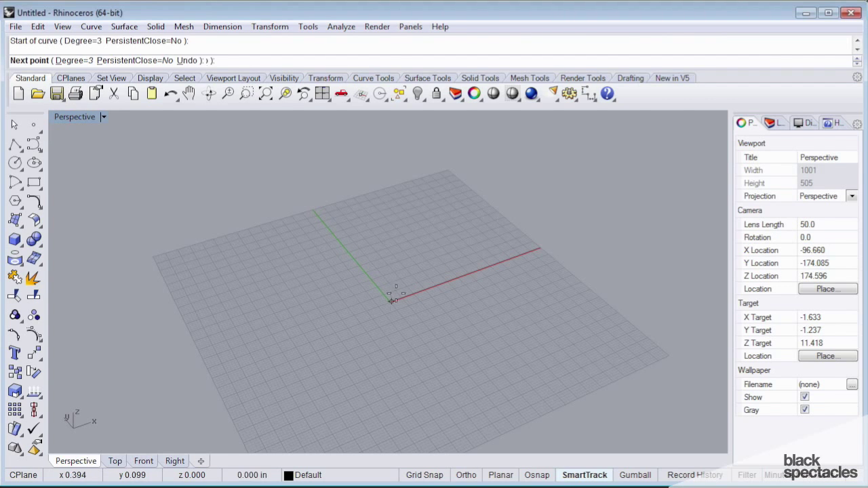
click(420, 226)
click(308, 239)
click(180, 230)
click(235, 185)
click(336, 173)
click(309, 134)
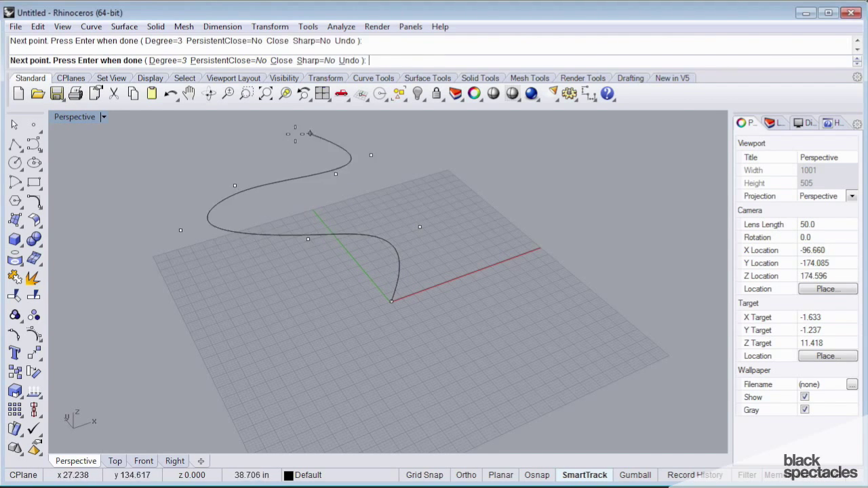
click(236, 141)
click(168, 171)
click(141, 237)
click(239, 352)
click(152, 427)
click(286, 446)
click(315, 290)
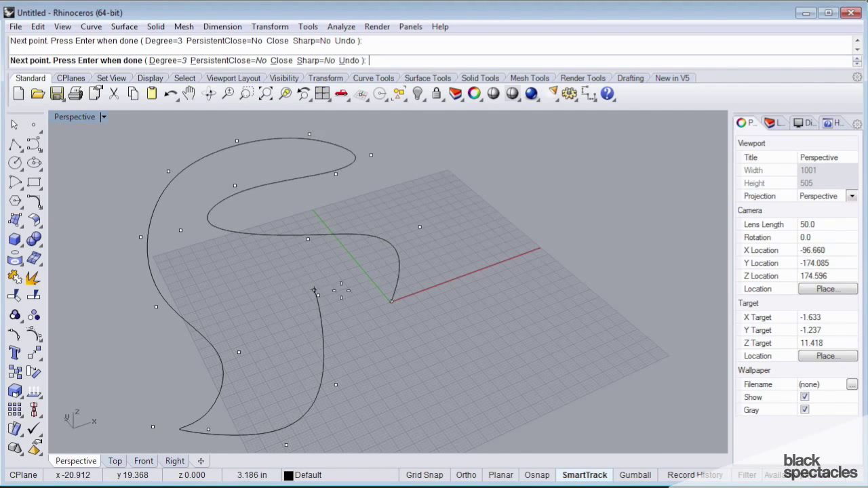
shift+right_drag(374, 244, 337, 262)
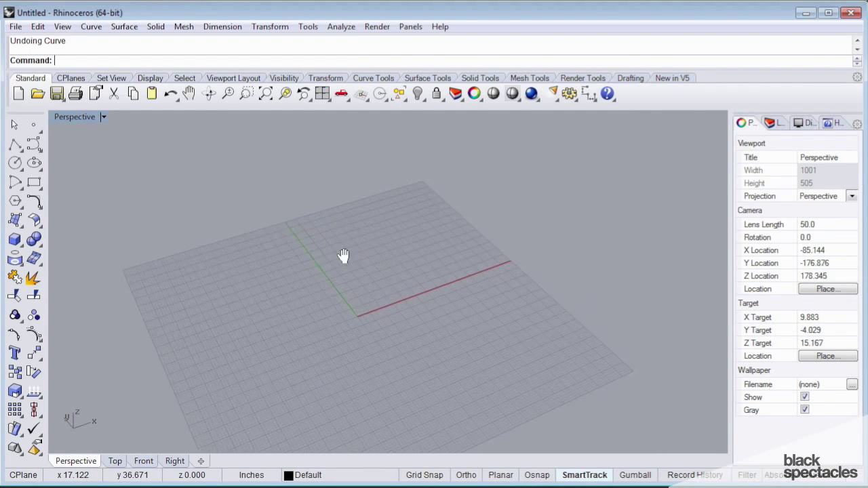
right_drag(328, 260, 345, 255)
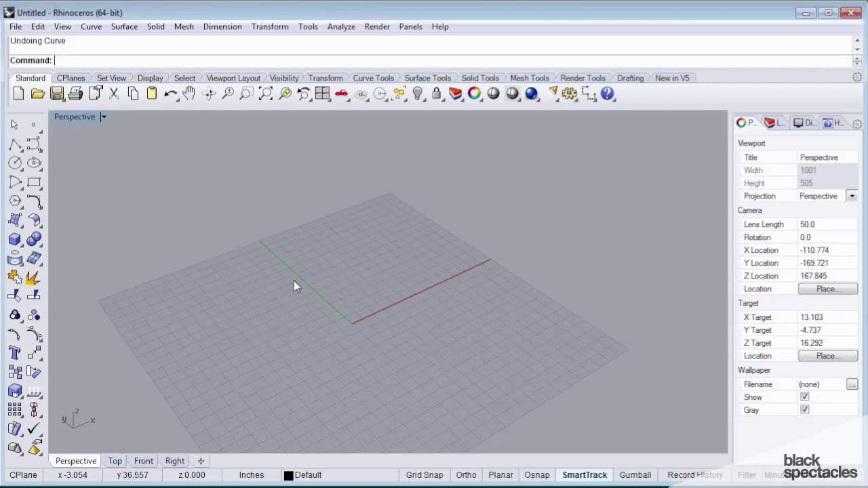
Start a degree-3 curve with its first point just off the origin on the negative X side, and turn Ortho on
text(Cuev)
key(BackSpace)
key(BackSpace)
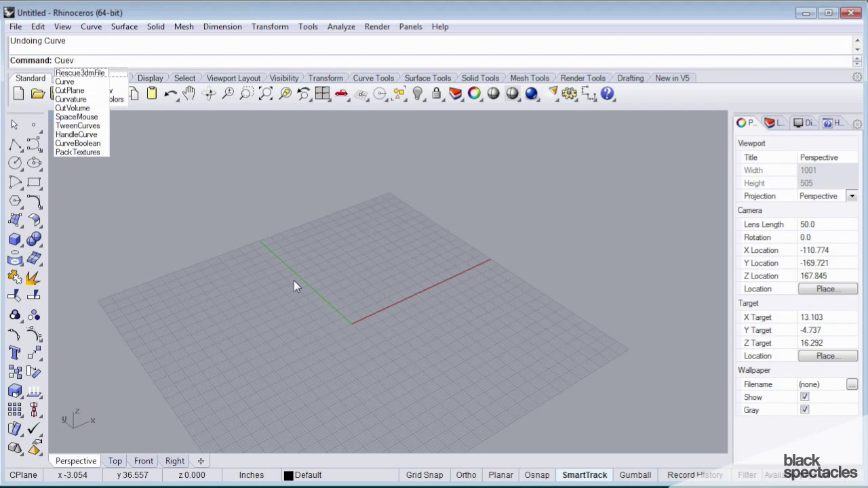
text(rve)
key(Return)
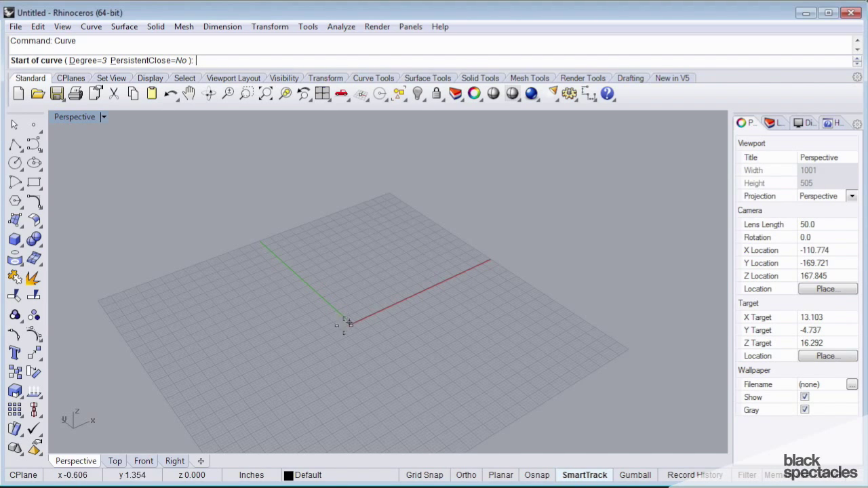
mouse_move(343, 321)
right_down()
mouse_move(342, 339)
mouse_move(466, 258)
mouse_move(356, 324)
right_up()
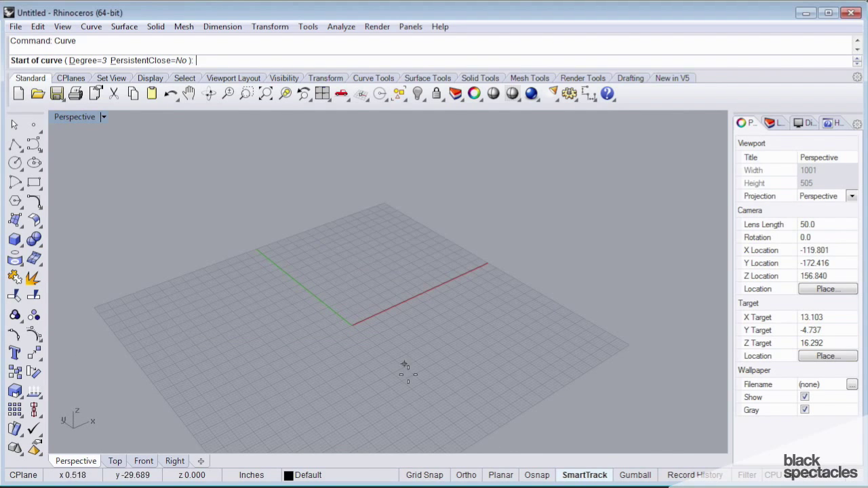
right_drag(405, 363, 407, 237)
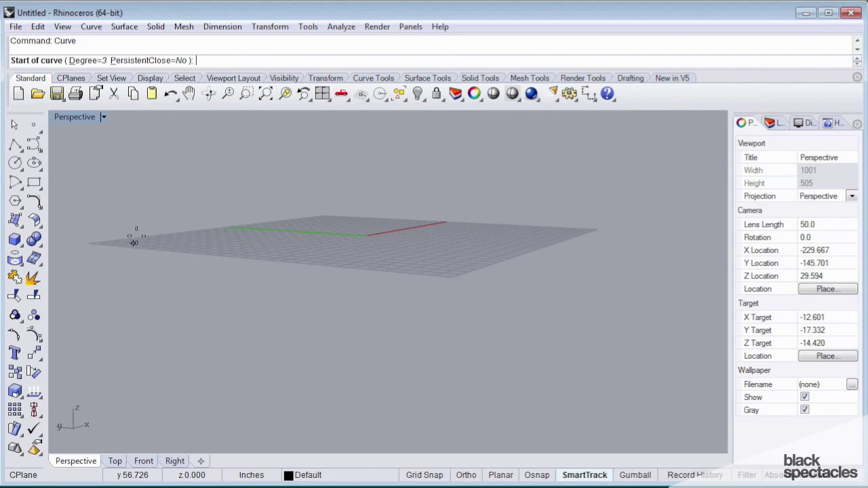
right_drag(309, 203, 298, 147)
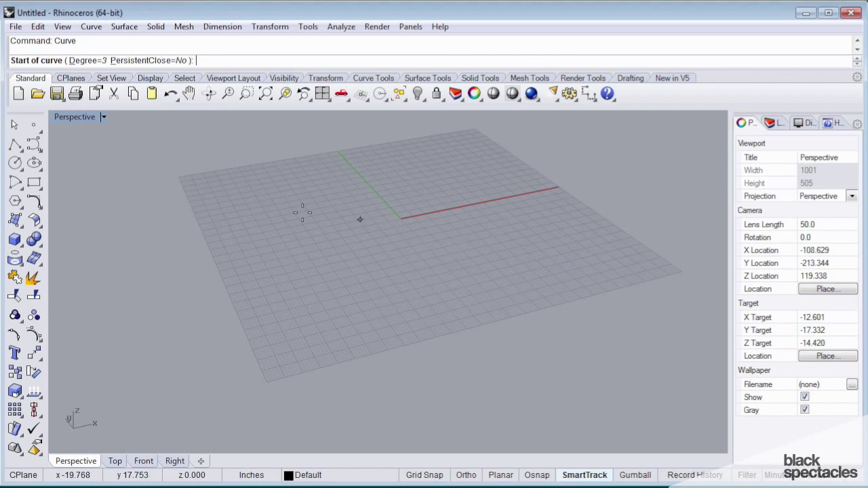
right_drag(303, 212, 404, 241)
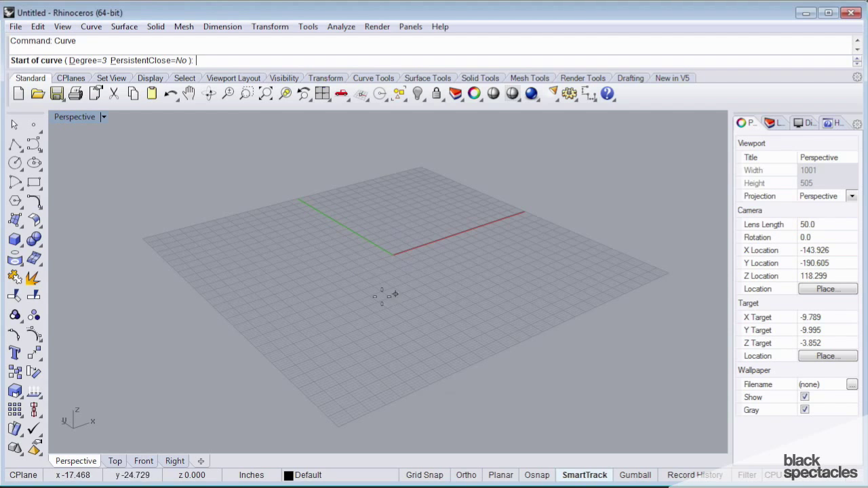
right_drag(378, 290, 363, 270)
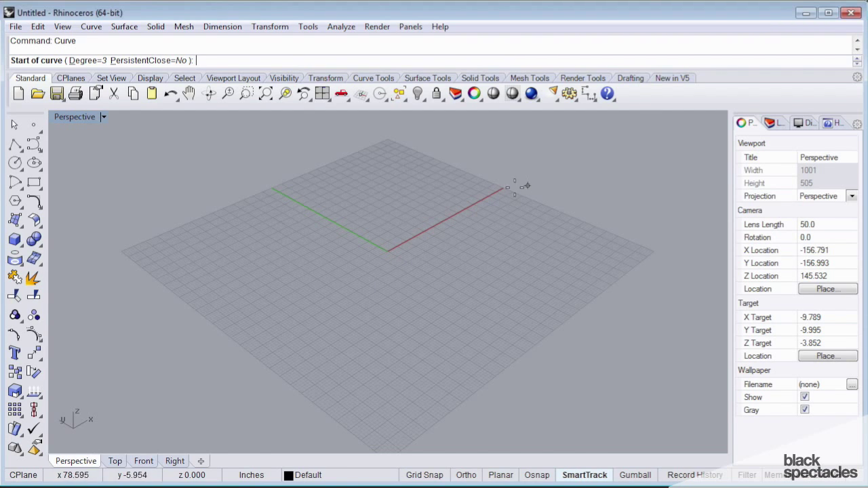
mouse_move(397, 246)
right_down()
mouse_move(294, 242)
mouse_move(423, 247)
mouse_move(384, 255)
right_up()
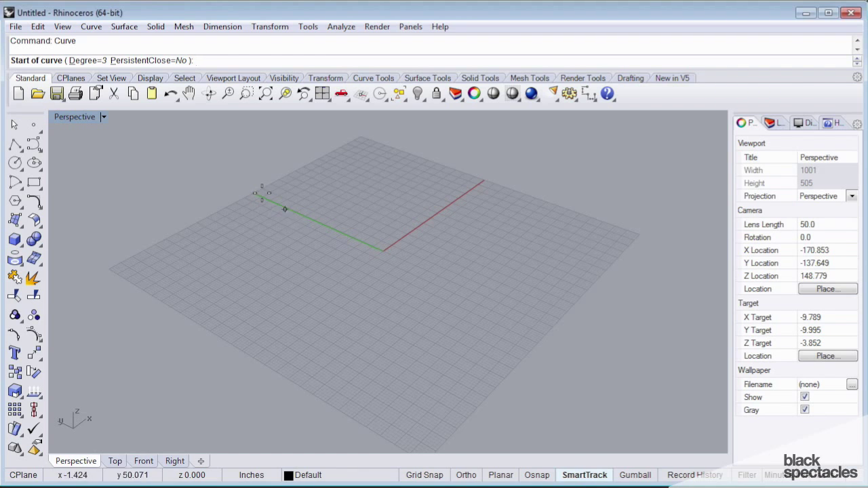
right_drag(395, 254, 412, 310)
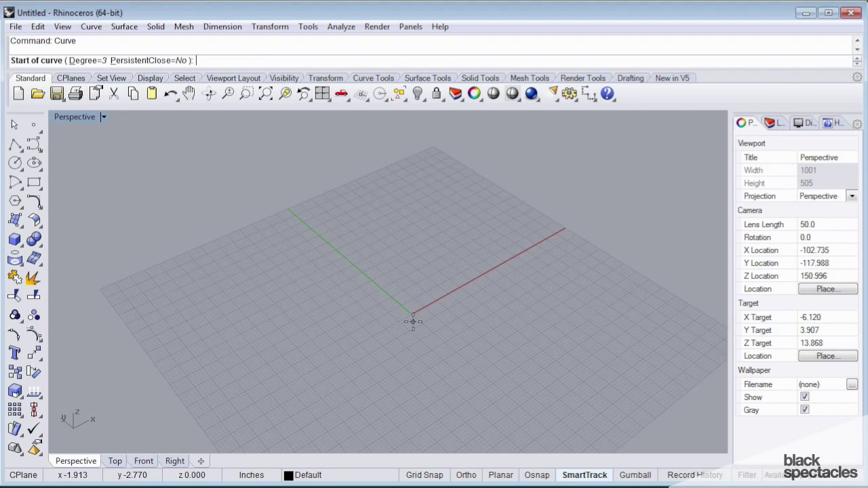
click(425, 344)
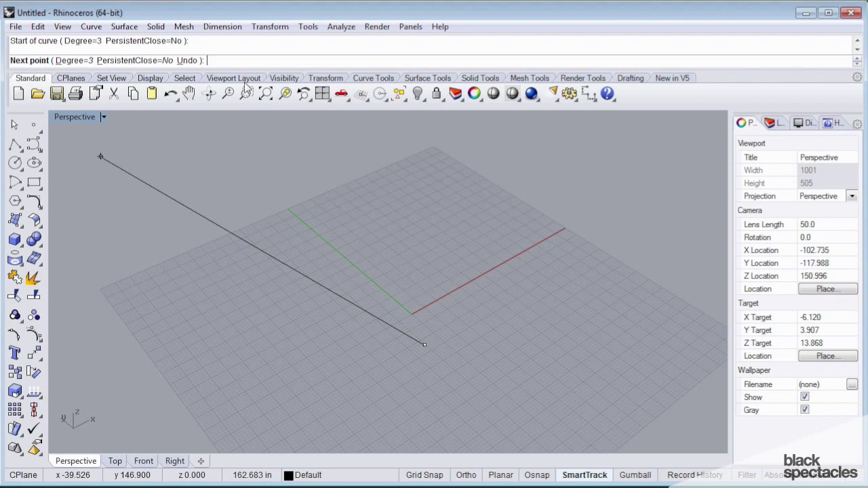
right_drag(389, 293, 320, 305)
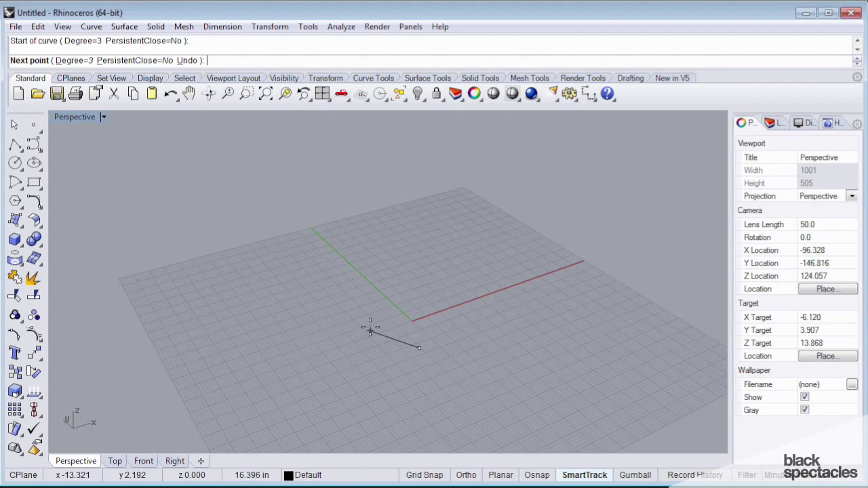
click(467, 475)
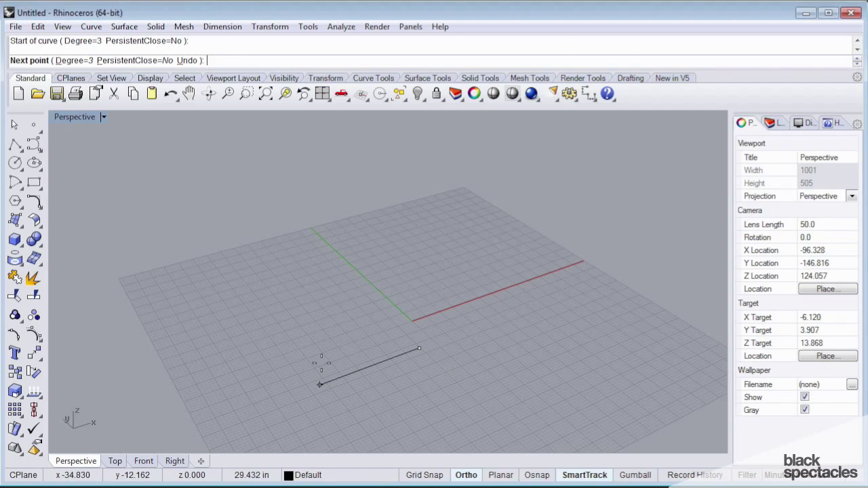
Place five more curve points in a straight line parallel to the Y axis, ending past the grid's edge, and finish the curve
click(349, 320)
right_drag(353, 278, 396, 342)
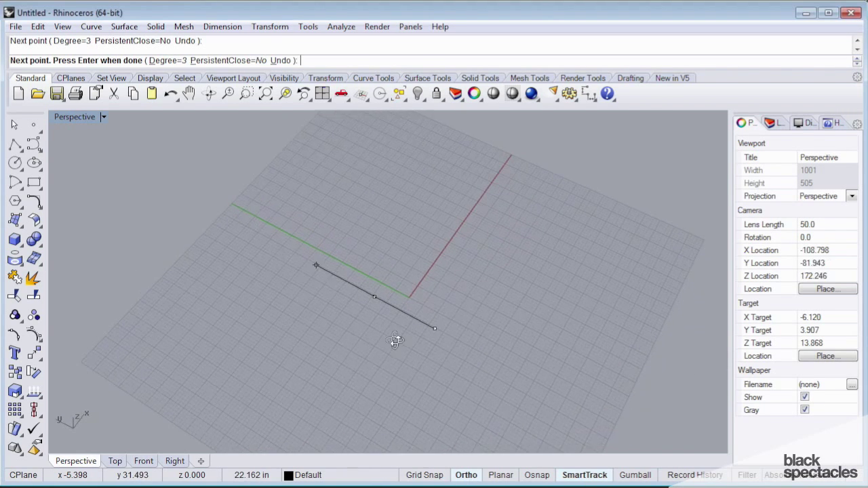
click(330, 274)
click(289, 252)
click(239, 224)
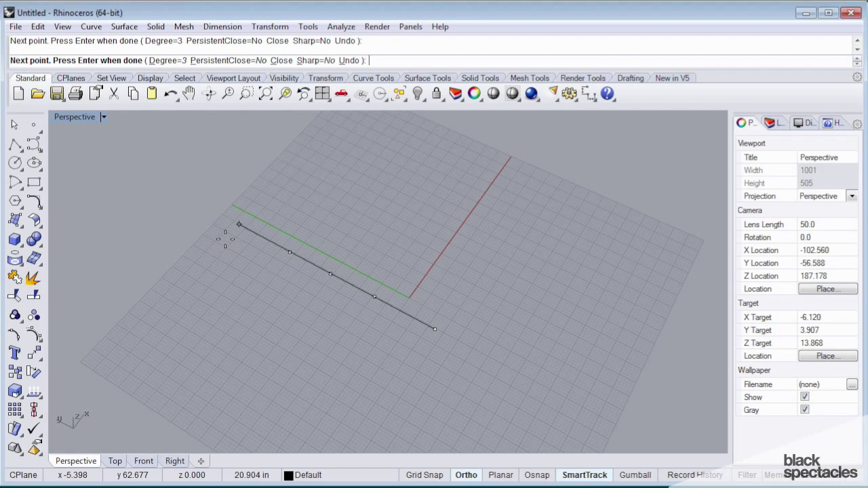
click(176, 210)
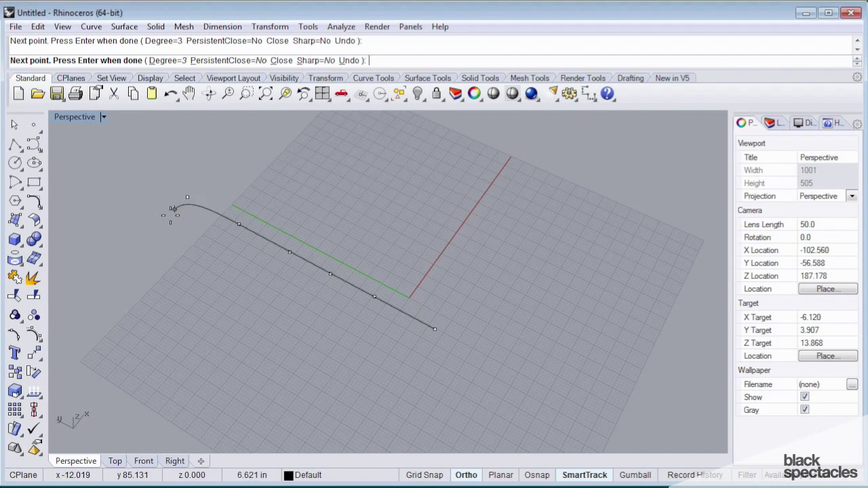
key(Return)
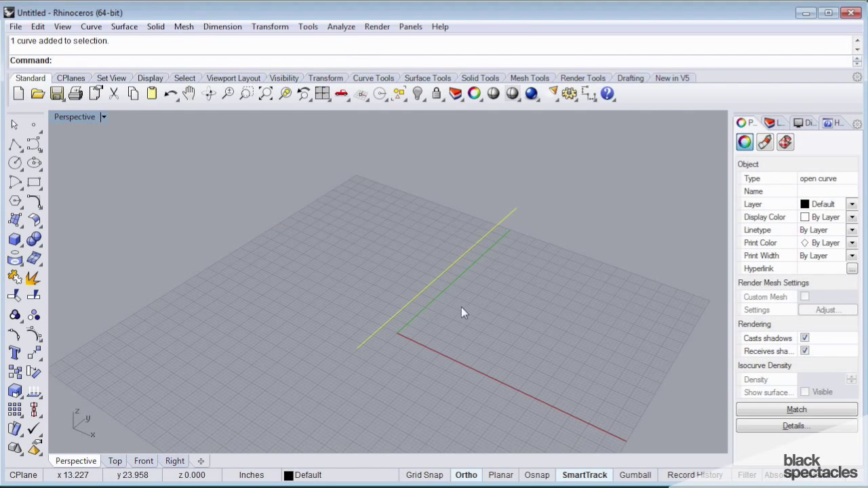
Turn on the control points of the straight curve with PointsOn
right_drag(462, 314, 428, 323)
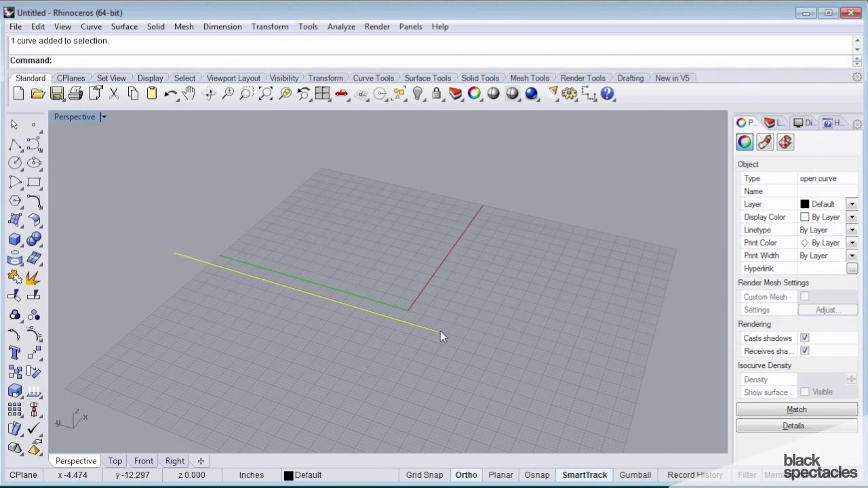
right_drag(183, 256, 316, 321)
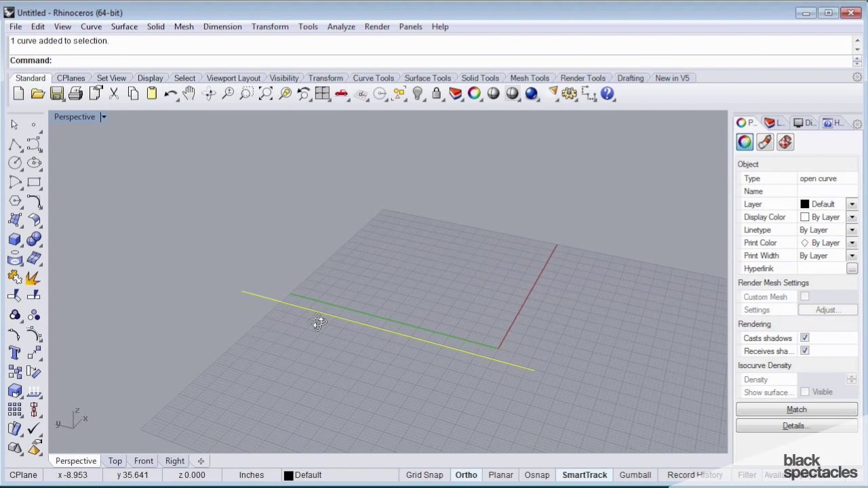
right_drag(521, 375, 499, 321)
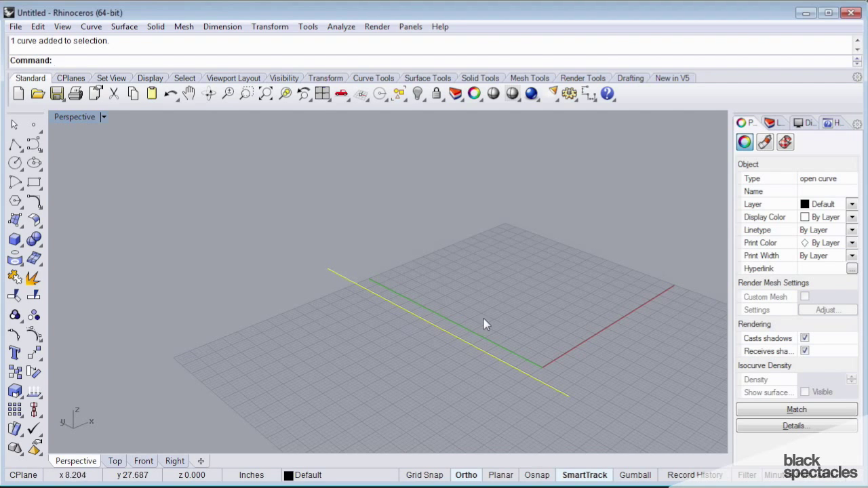
right_drag(484, 319, 303, 276)
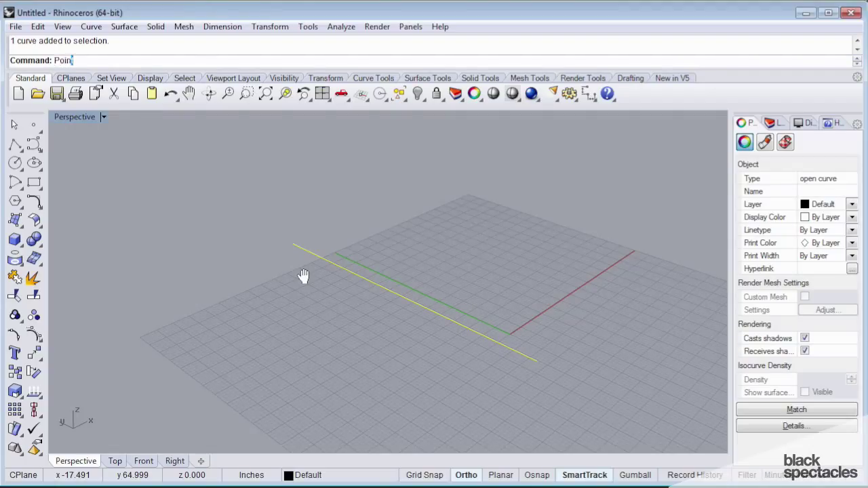
text(tsOn)
key(Return)
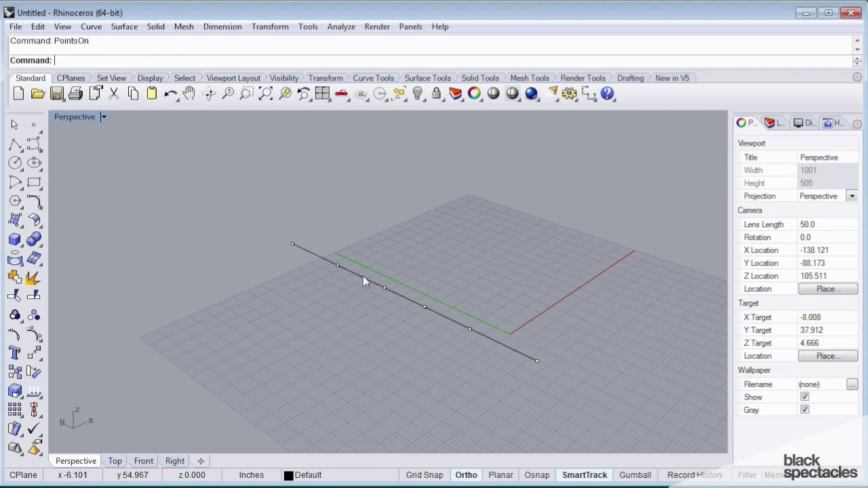
Select the curve's end control point beyond the grid's edge and enable the Gumball on it
right_drag(339, 323, 433, 254)
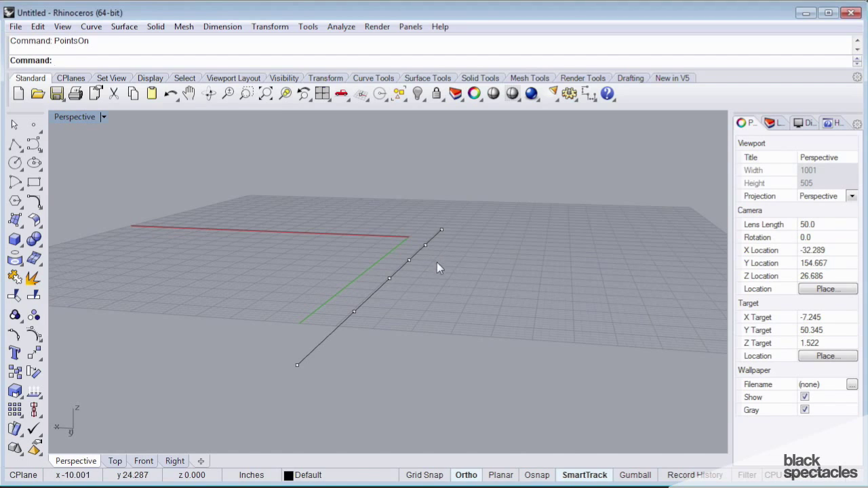
drag(263, 338, 356, 404)
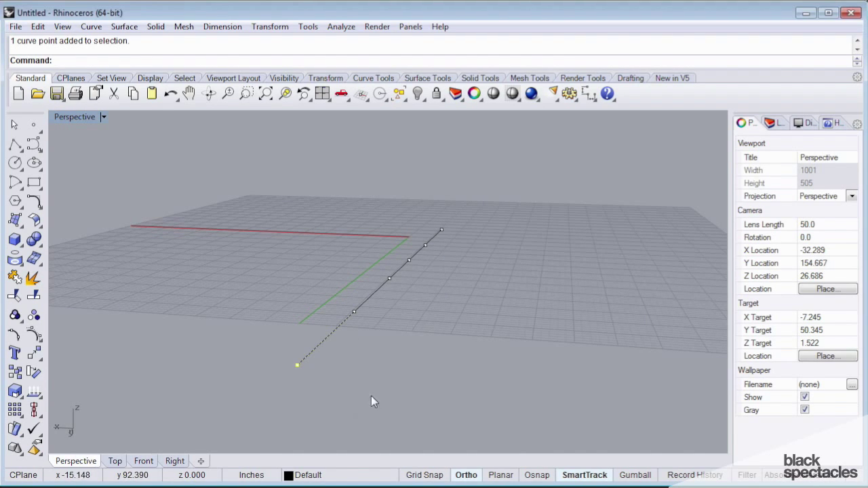
click(634, 476)
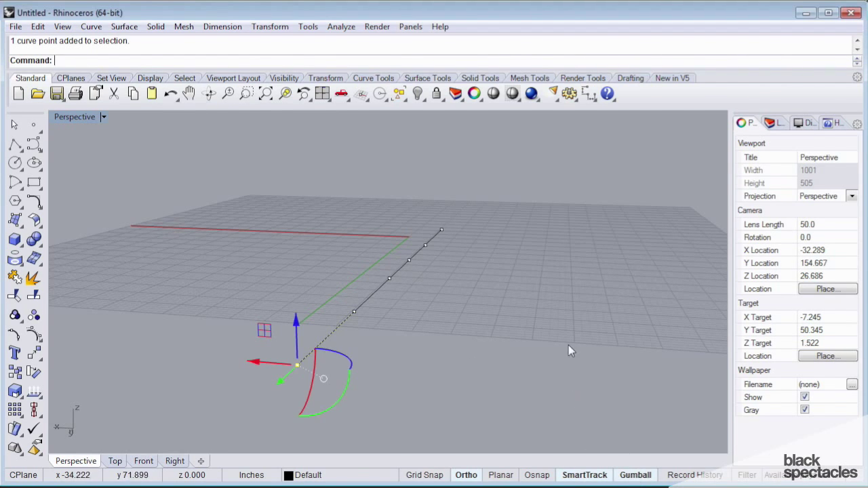
right_drag(569, 351, 410, 317)
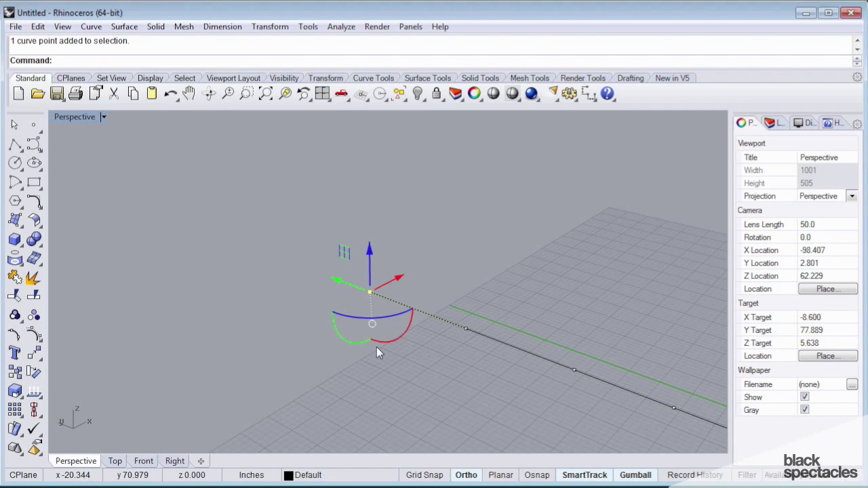
right_drag(380, 349, 465, 358)
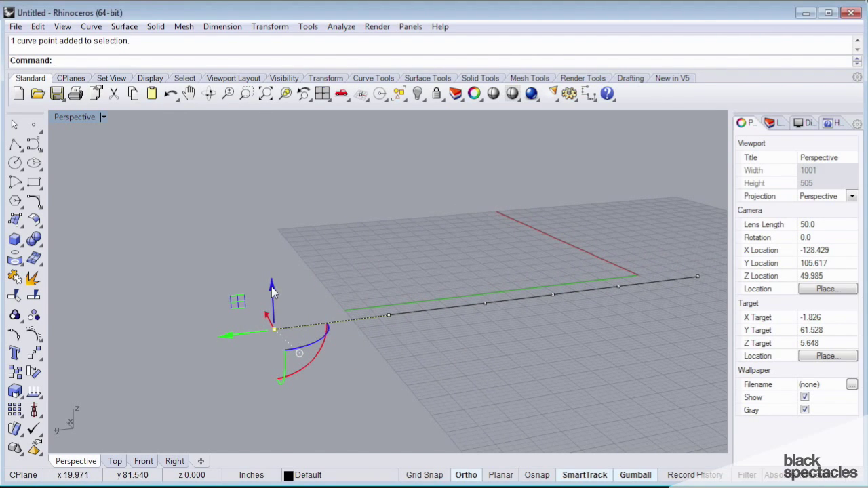
Raise the curve's end control point beyond the grid straight up along Z with the Gumball so the curve bends off the grid
click(210, 394)
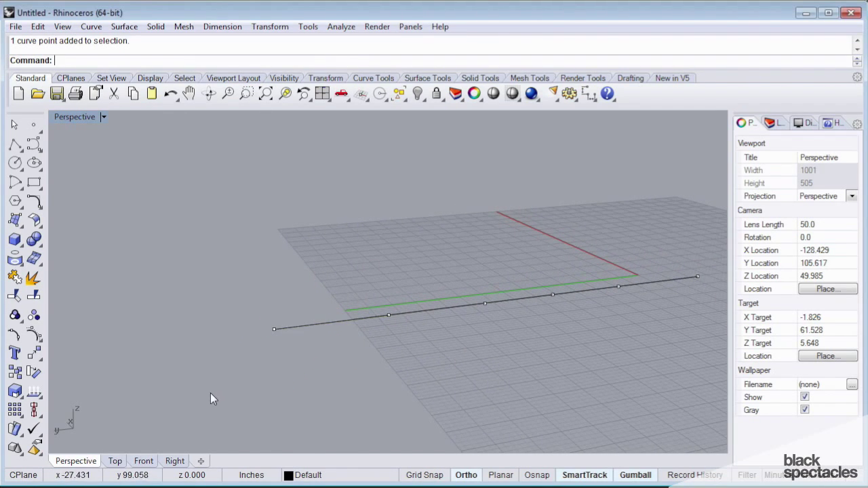
click(275, 329)
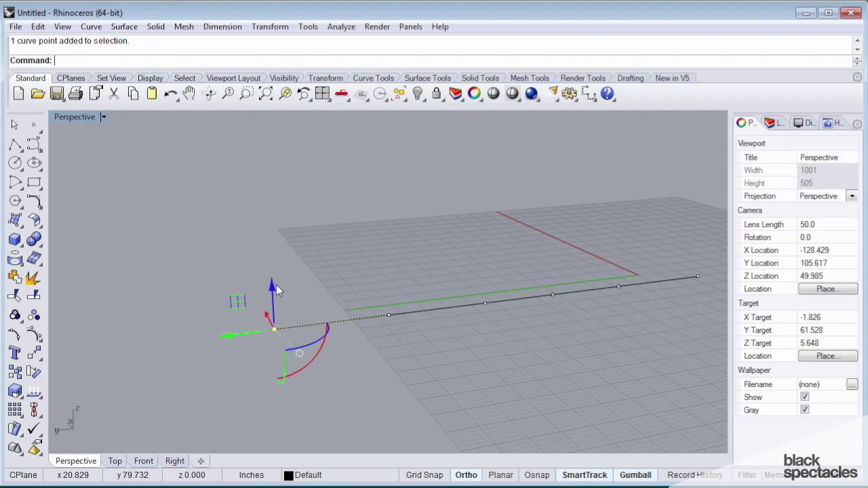
drag(275, 285, 284, 166)
right_drag(479, 282, 375, 253)
shift+right_drag(651, 350, 546, 371)
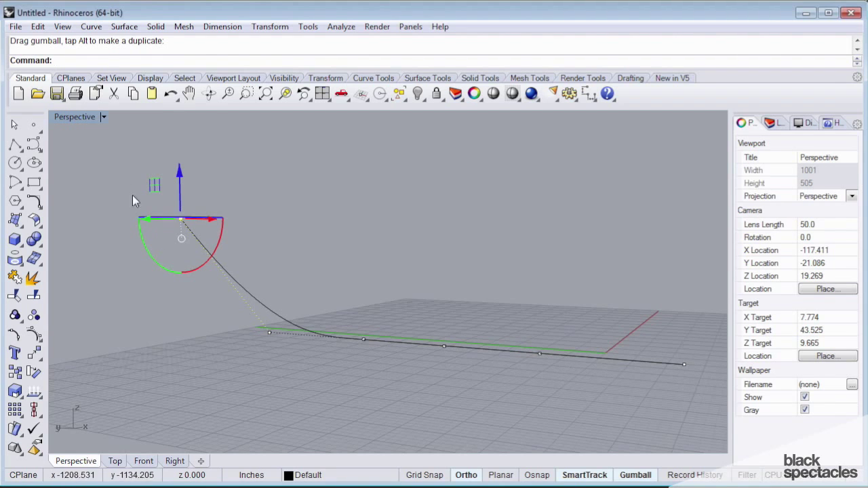
right_drag(190, 309, 278, 346)
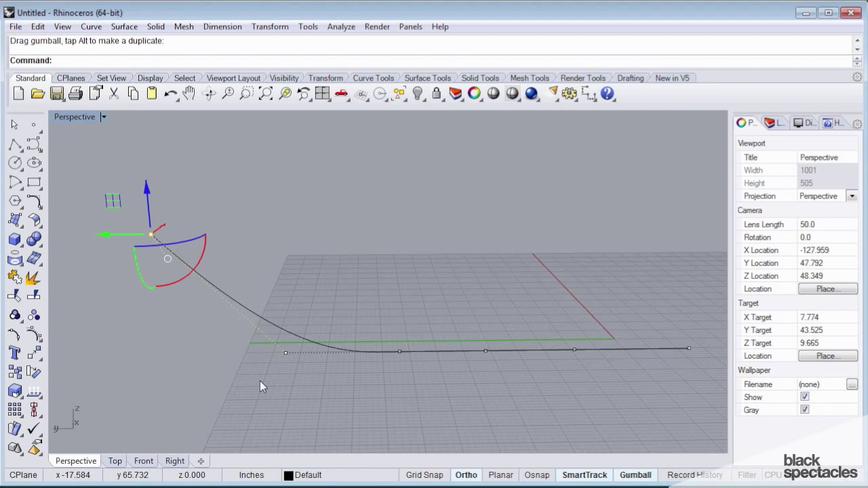
right_drag(248, 386, 299, 357)
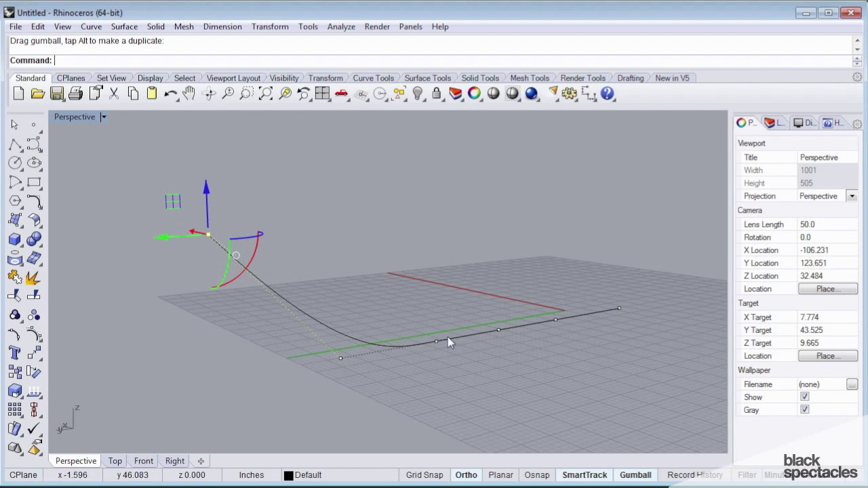
Undo the last raise of the end control point and turn off the curve's control points
right_drag(448, 336, 257, 370)
key(ctrl+z)
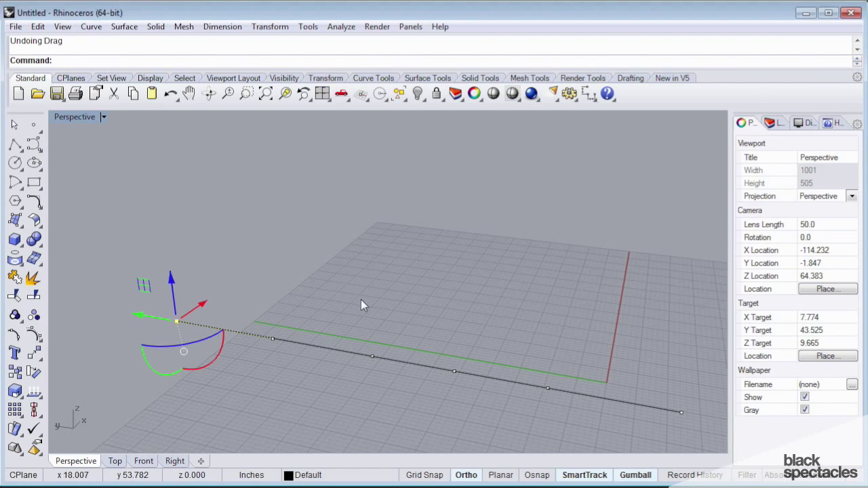
key(Escape)
key(Escape)
Copy the straight curve along the X axis with the Copy command, placing four parallel copies across the grid
right_drag(421, 288, 378, 285)
scroll(426, 299, down, 4)
click(338, 313)
click(232, 386)
shift+right_drag(361, 337, 322, 306)
click(322, 305)
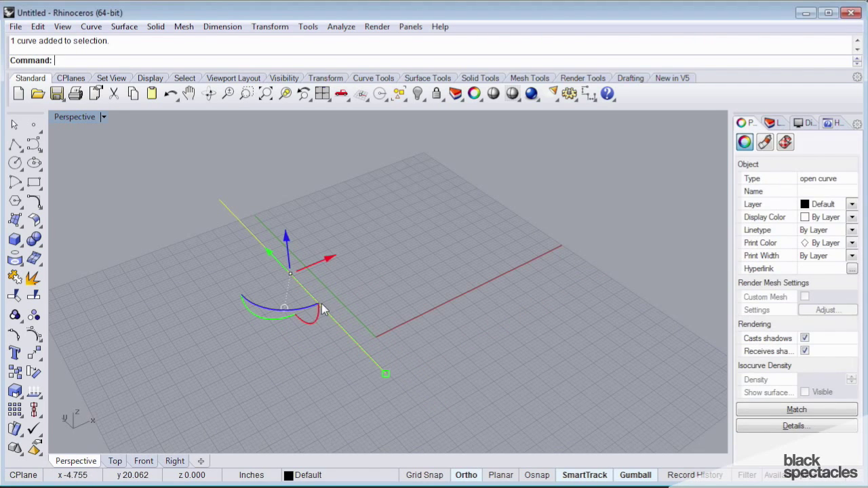
key(Return)
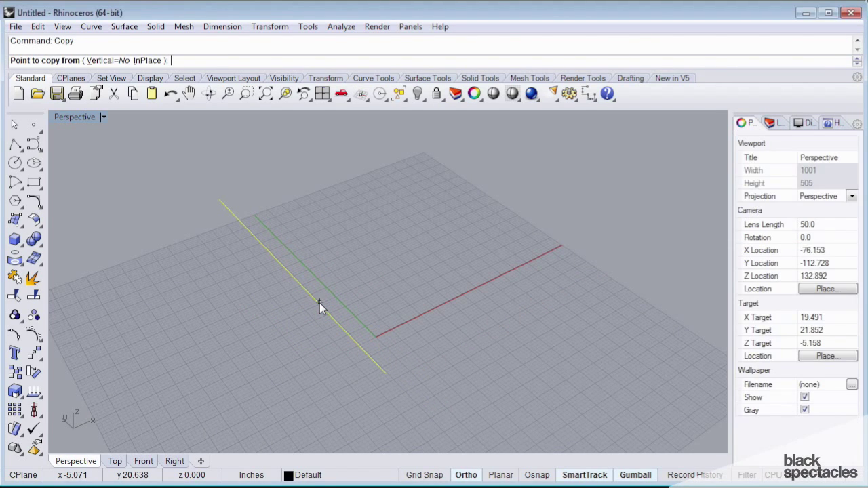
click(320, 355)
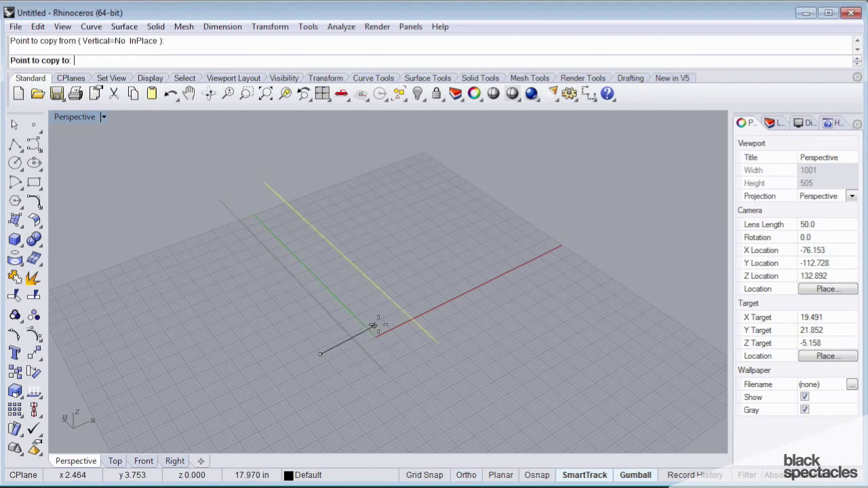
key(shift)
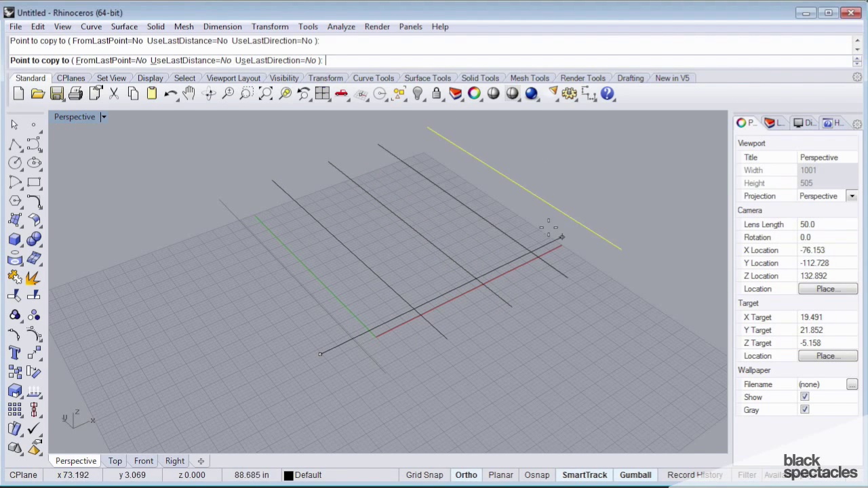
click(562, 236)
right_click(562, 236)
Move the curve in the negative X direction with the Gumball and duplicate it five times along X into six parallel curves
right_drag(605, 191, 589, 222)
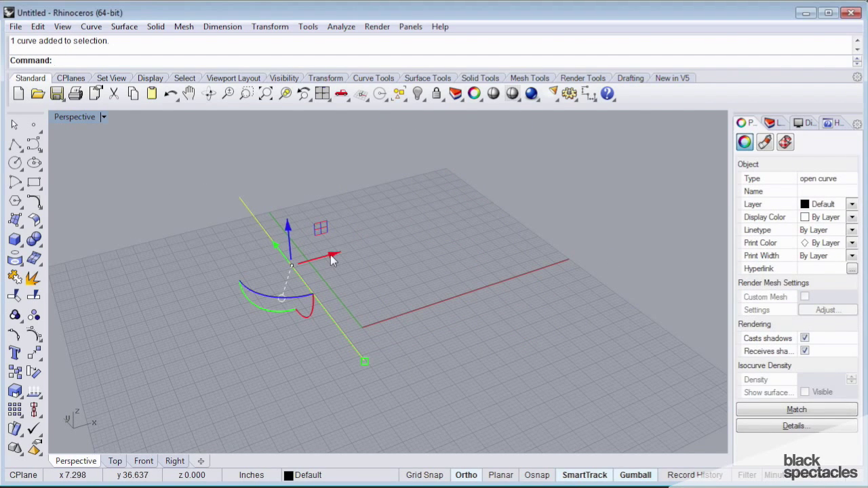
drag(331, 255, 311, 253)
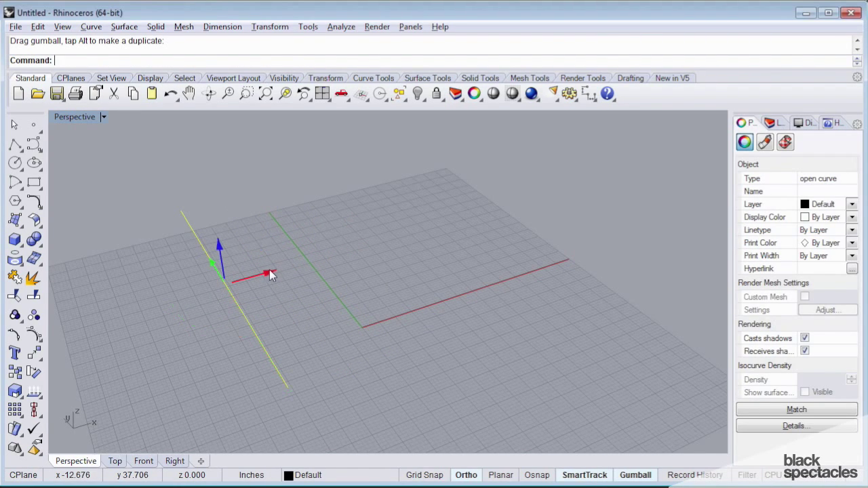
drag(270, 269, 334, 251)
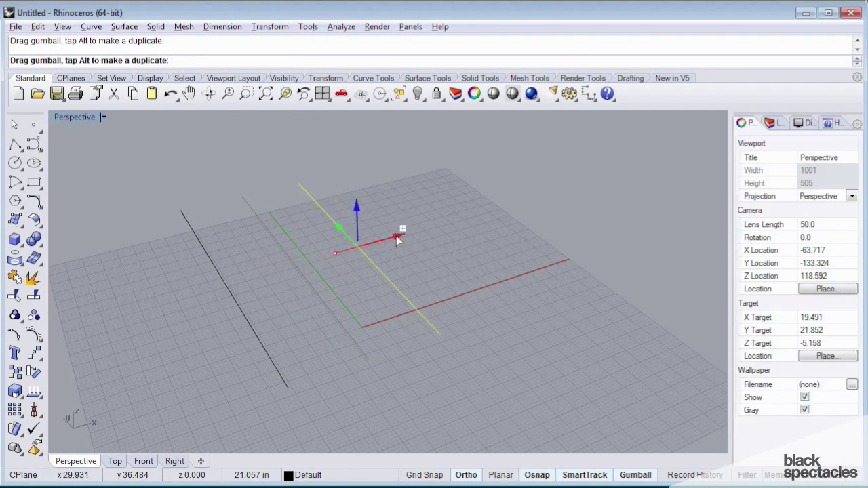
mouse_move(398, 237)
mouse_down()
mouse_move(417, 237)
mouse_move(409, 234)
mouse_up()
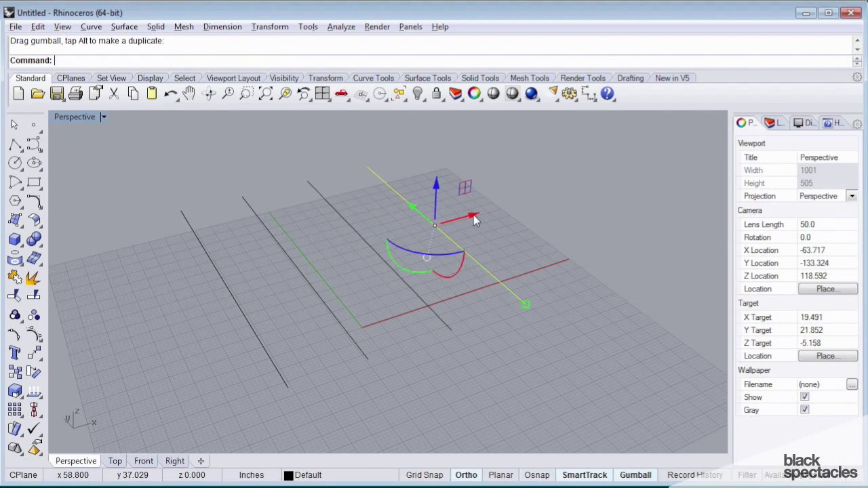
drag(468, 219, 520, 196)
drag(520, 196, 627, 170)
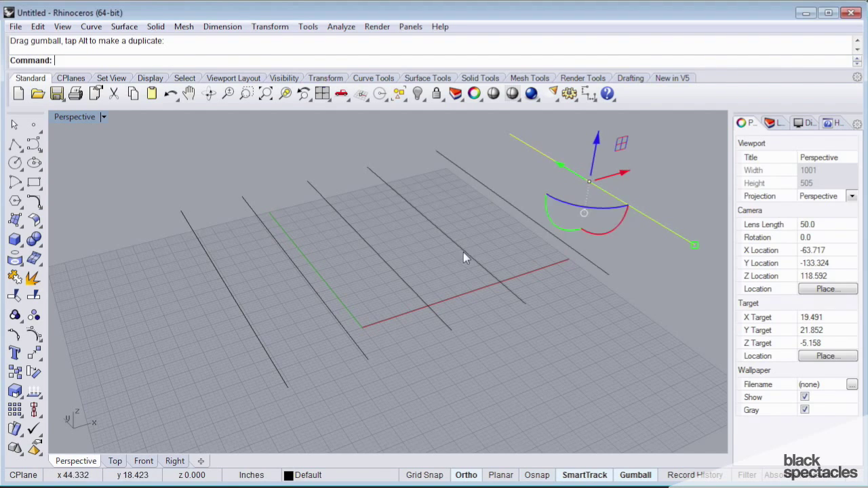
Try a window selection around the two curves at the negative X end and a crossing selection over the curves at the opposite end
right_drag(466, 258, 369, 323)
right_drag(400, 318, 408, 288)
click(429, 262)
right_drag(307, 314, 401, 372)
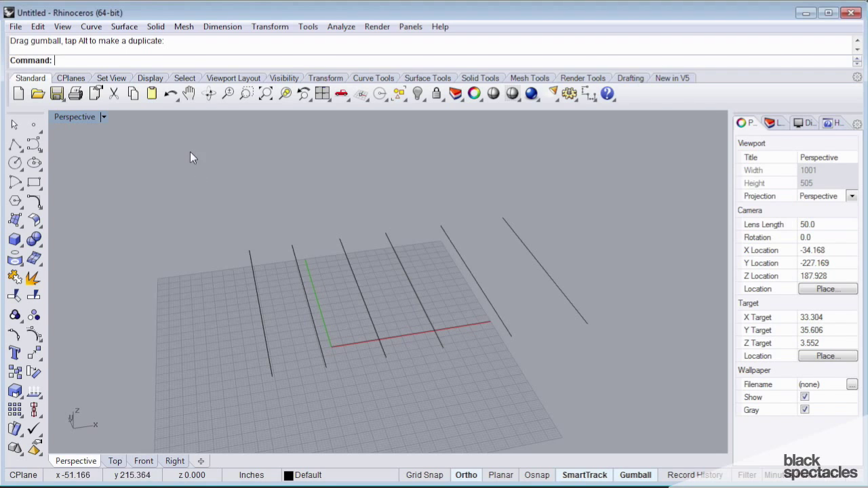
right_drag(208, 167, 550, 277)
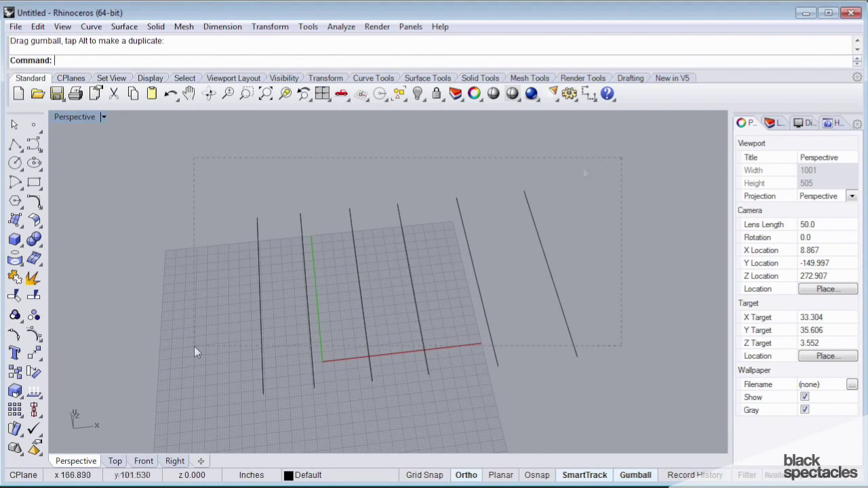
mouse_move(204, 331)
mouse_down()
mouse_move(188, 145)
mouse_move(224, 186)
mouse_up()
click(261, 280)
click(248, 273)
drag(174, 161, 335, 393)
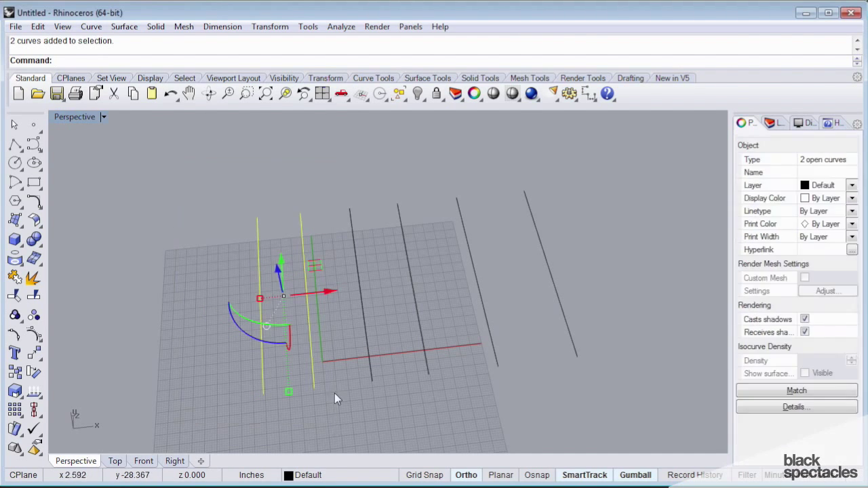
drag(627, 186, 418, 294)
click(599, 159)
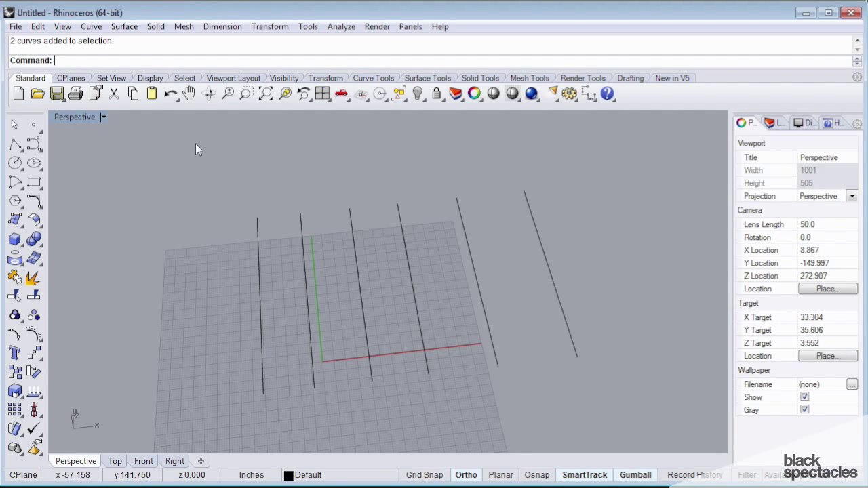
Select the four curves nearest the negative X end with a window that fully encloses them
drag(196, 143, 481, 414)
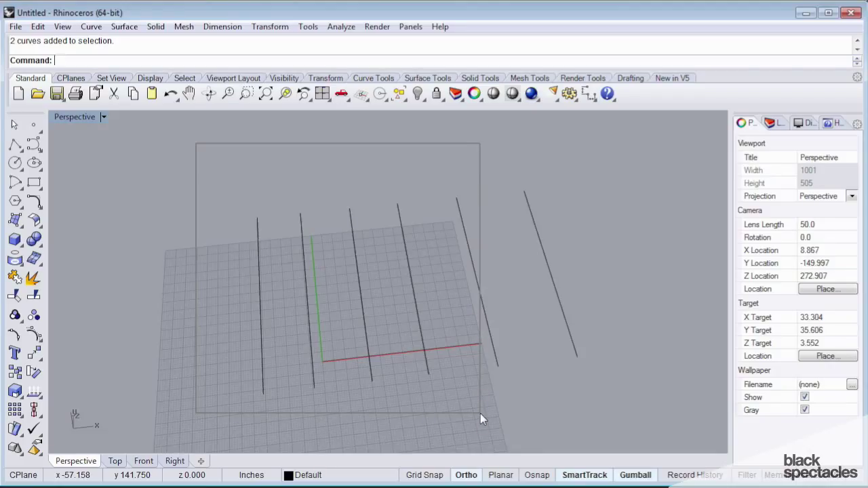
drag(480, 413, 482, 411)
click(219, 174)
drag(184, 140, 474, 413)
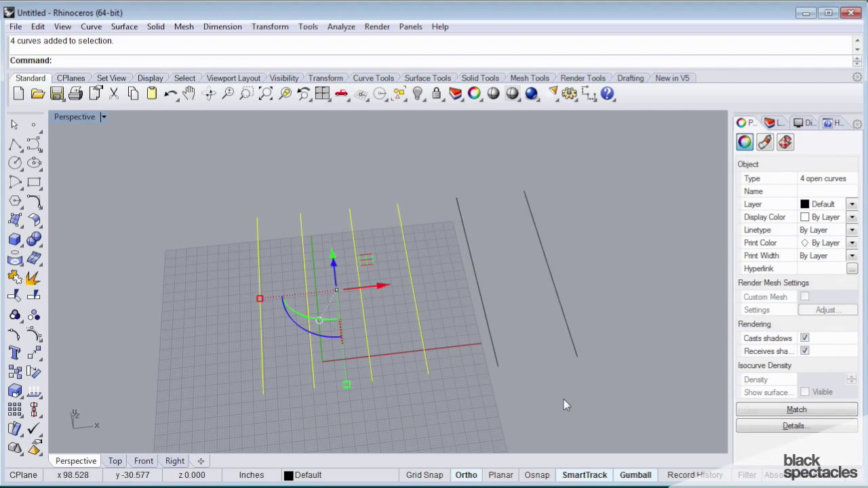
Select all six curves at once with a crossing window over their far ends
click(624, 167)
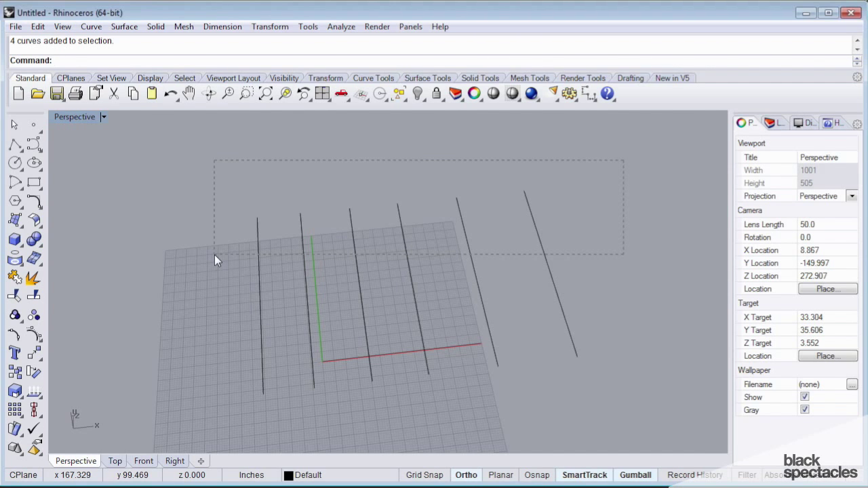
drag(215, 254, 214, 254)
right_drag(366, 340, 395, 317)
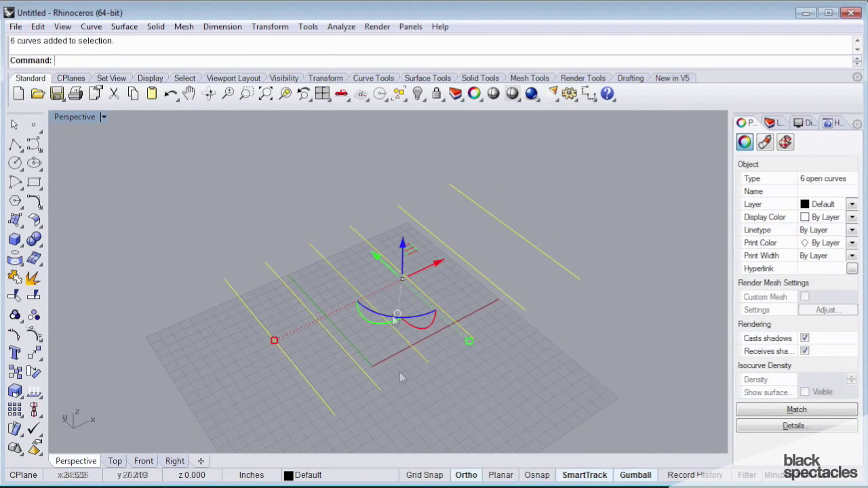
Remove the first and the last two curves from the selection and add them back to it
ctrl+click(315, 394)
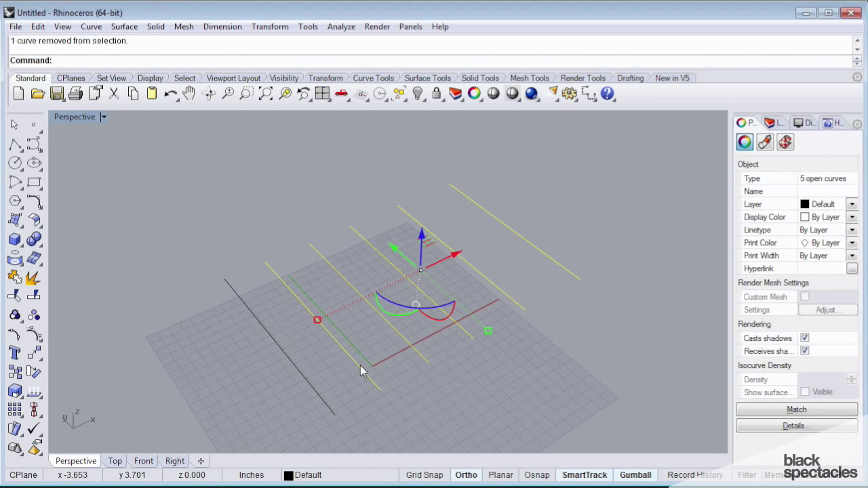
ctrl+drag(478, 281, 478, 282)
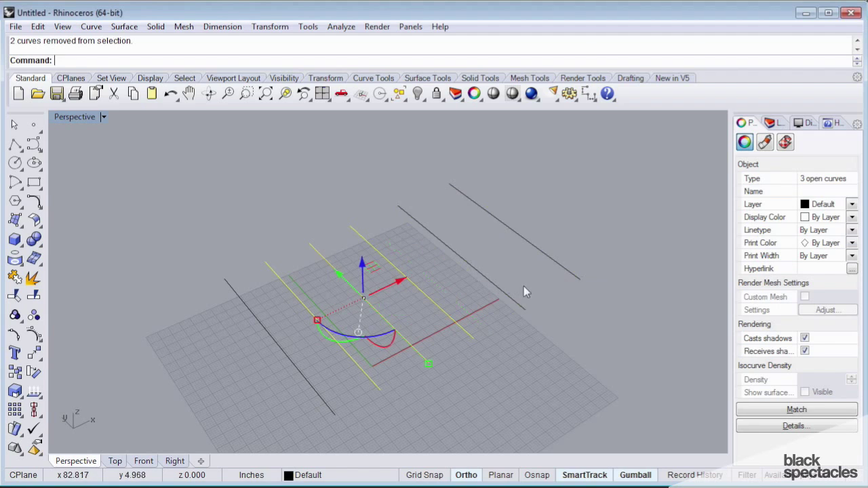
shift+click(457, 255)
shift+click(521, 235)
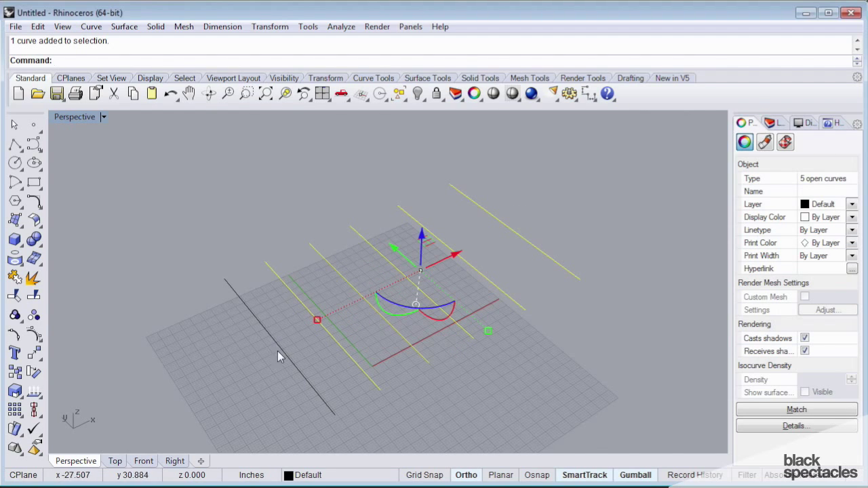
shift+drag(188, 246, 378, 437)
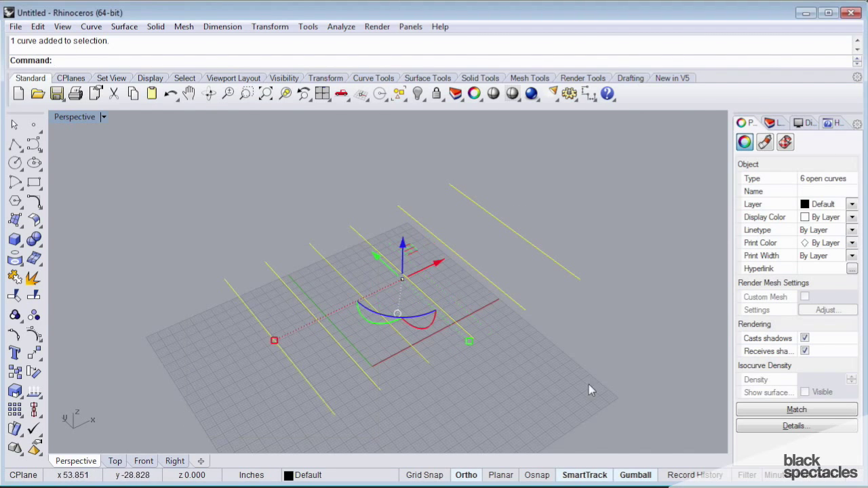
Turn on the control points of all six selected curves with PointsOn
mouse_move(531, 365)
right_down()
mouse_move(547, 349)
mouse_move(531, 371)
right_up()
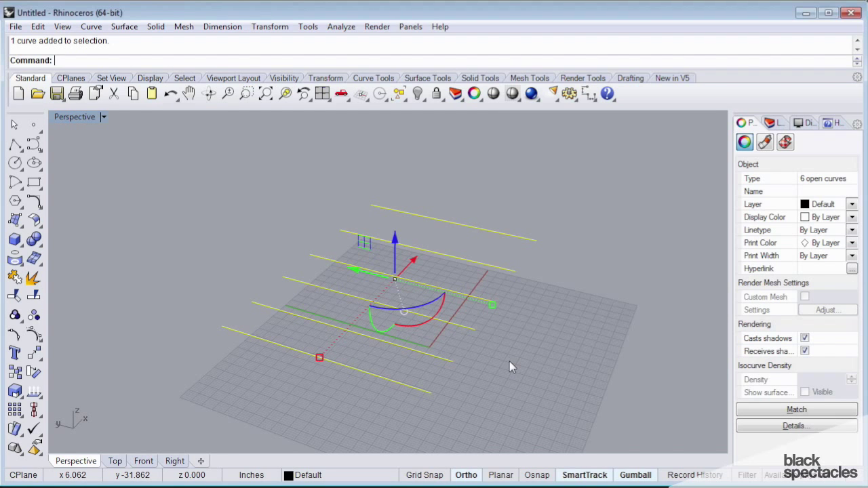
text(PointsOn)
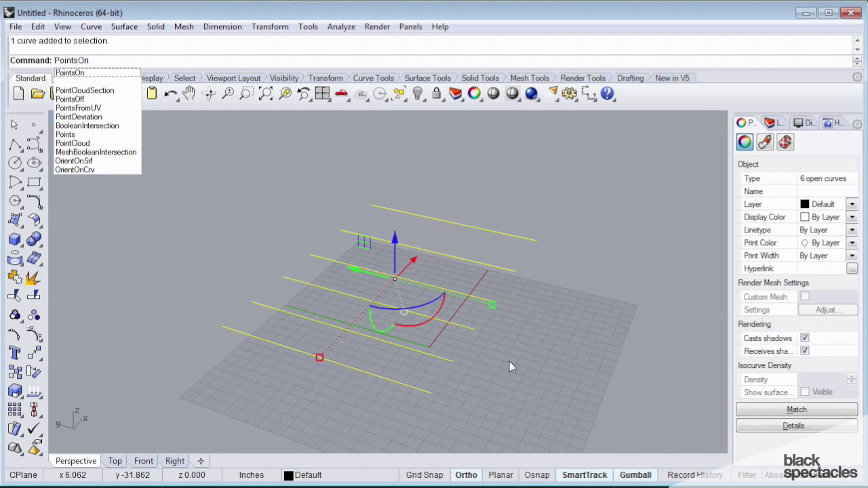
key(Return)
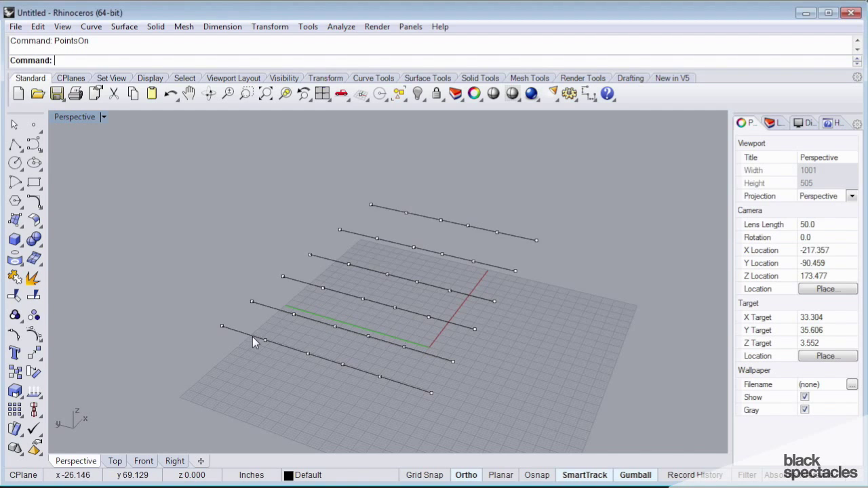
Select the three far-end control points of the first curve and raise them along Z with the Gumball
right_drag(254, 344, 311, 275)
right_drag(196, 294, 247, 249)
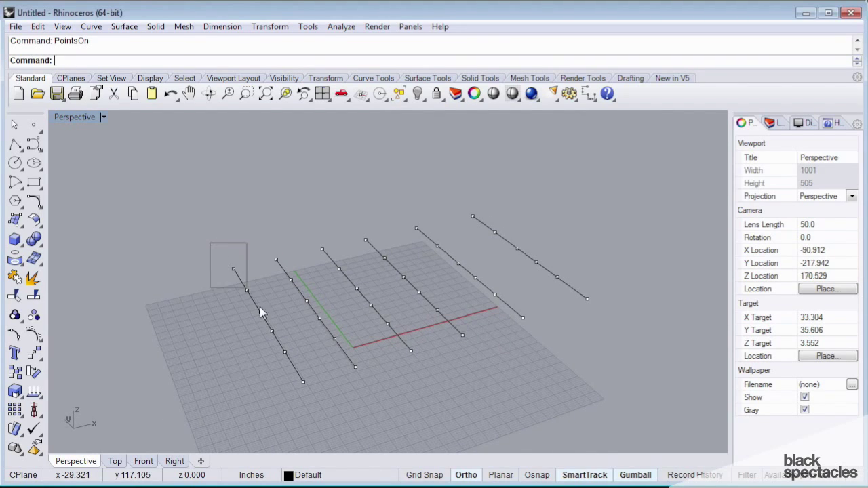
drag(265, 330, 268, 323)
right_drag(243, 324, 247, 268)
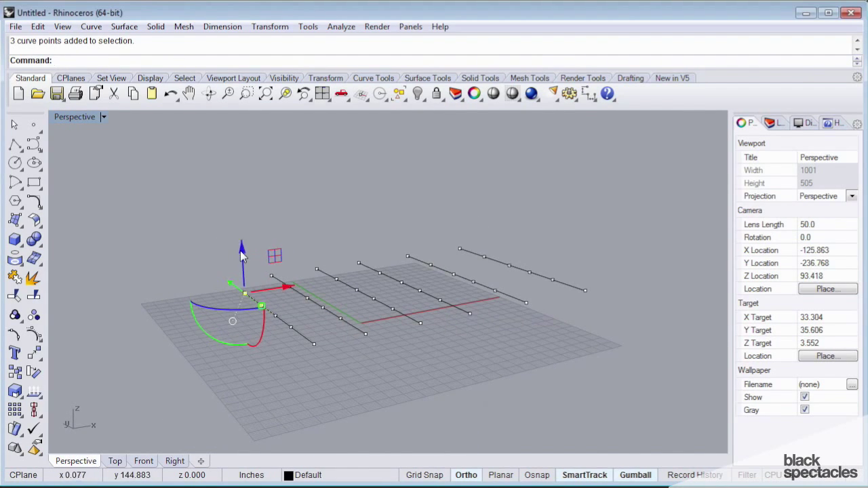
drag(243, 251, 242, 163)
right_drag(317, 228, 285, 255)
Select the three far-end control points of the second curve, raise them along Z with the Gumball, and adjust their height slightly
click(280, 229)
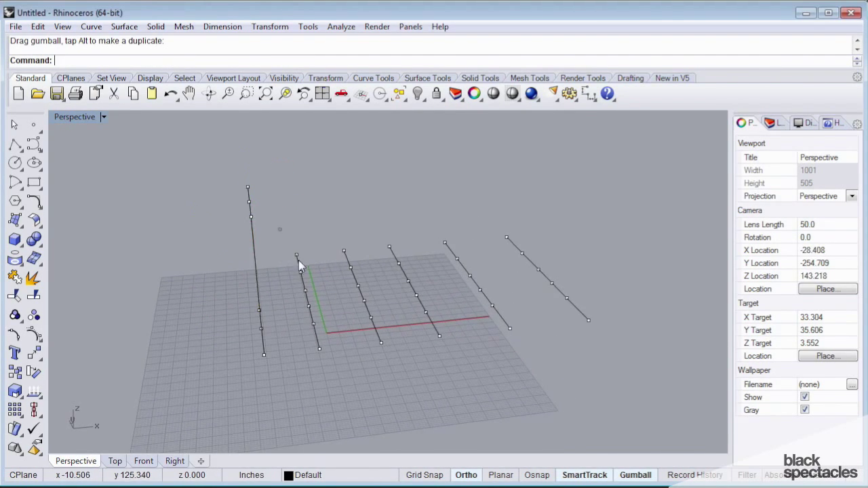
drag(318, 302, 319, 302)
drag(305, 269, 322, 234)
right_drag(321, 234, 281, 176)
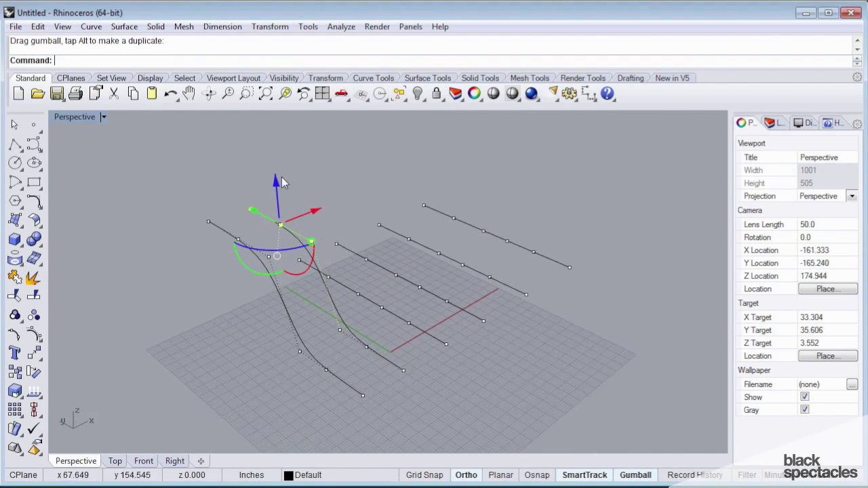
drag(282, 176, 281, 205)
Raise the two far-end control points of the third curve along Z with the Gumball and clear the selection
right_drag(337, 237, 244, 246)
drag(320, 363, 348, 258)
drag(354, 213, 368, 144)
right_drag(428, 216, 424, 236)
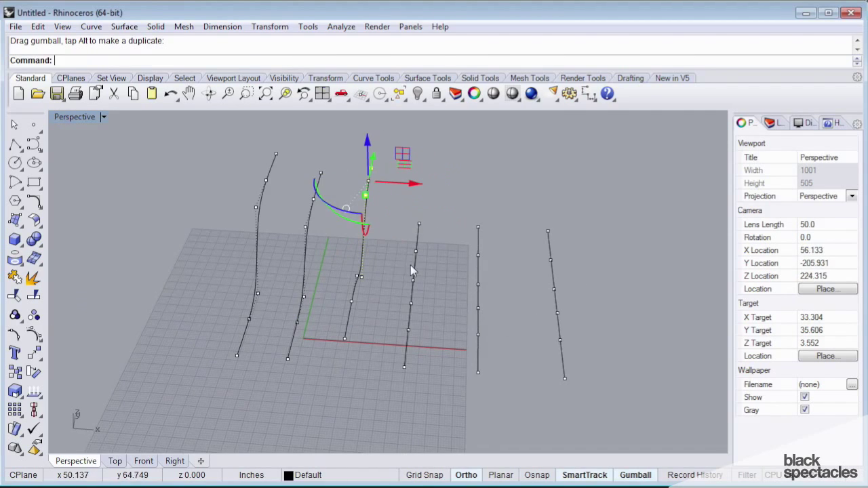
key(Escape)
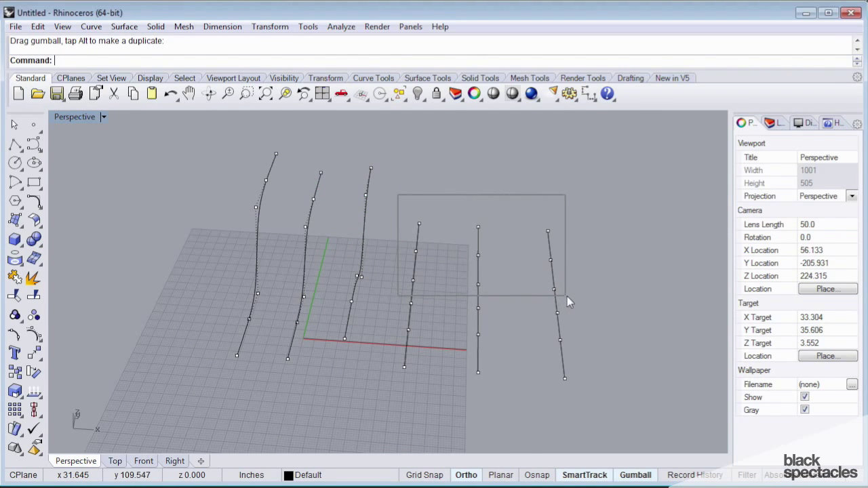
Select the three far-end control points on each of the last three curves and raise them together along Z
drag(567, 297, 567, 297)
right_drag(489, 288, 556, 232)
drag(420, 210, 420, 153)
Select the two near-end control points on each of the last three curves, raise them together along Z, and deselect them
right_drag(422, 259, 522, 260)
right_drag(467, 281, 473, 305)
right_drag(427, 225, 433, 278)
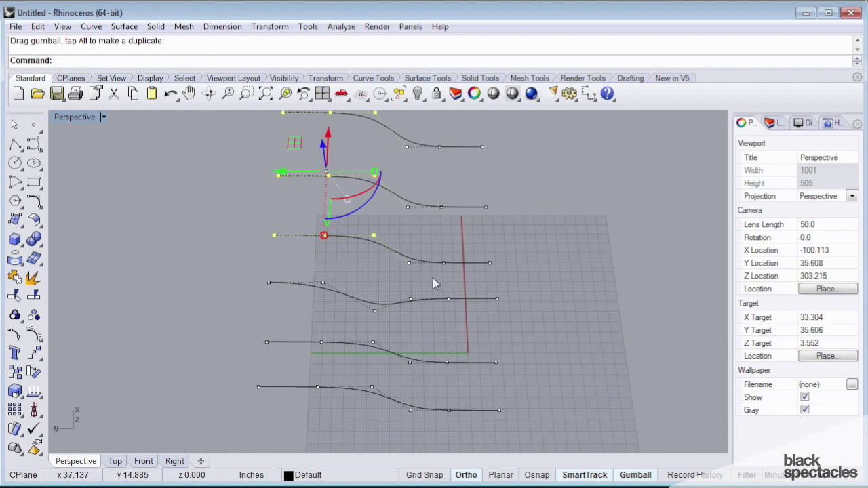
drag(433, 278, 496, 120)
right_drag(511, 240, 247, 152)
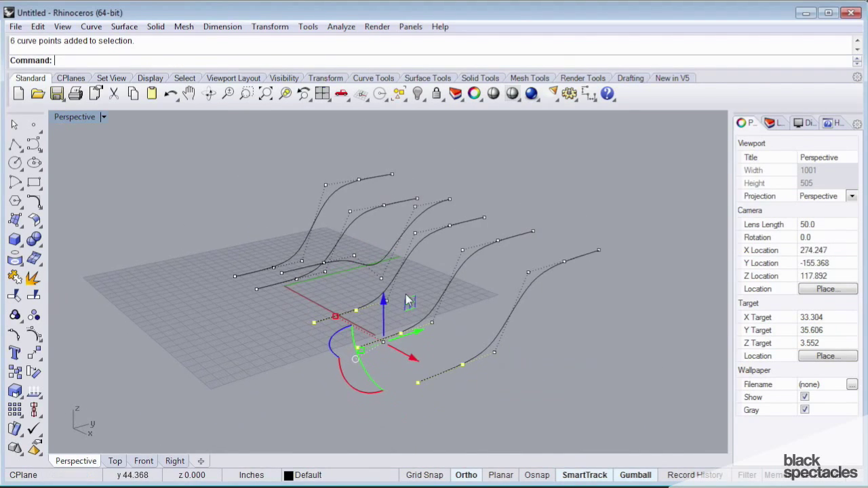
drag(383, 304, 384, 220)
right_drag(400, 169, 638, 145)
click(425, 274)
Turn off the control points of all the curves with PointsOff
right_drag(462, 277, 404, 290)
right_drag(234, 226, 225, 266)
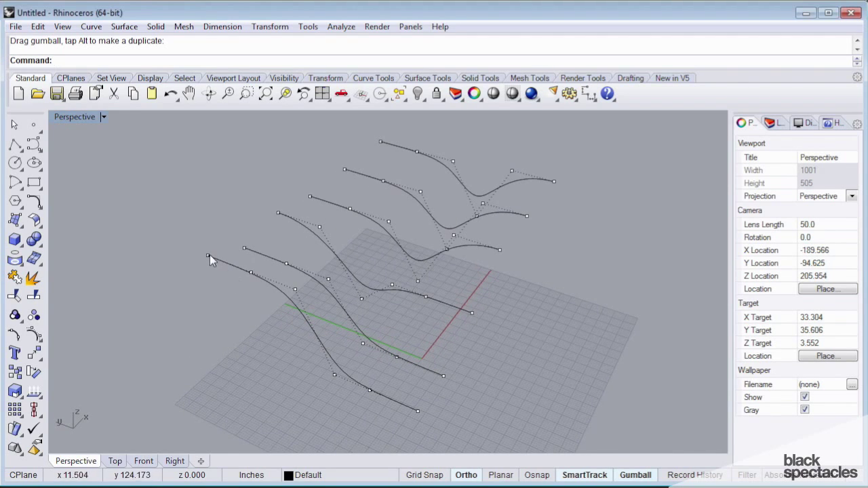
right_drag(482, 323, 472, 295)
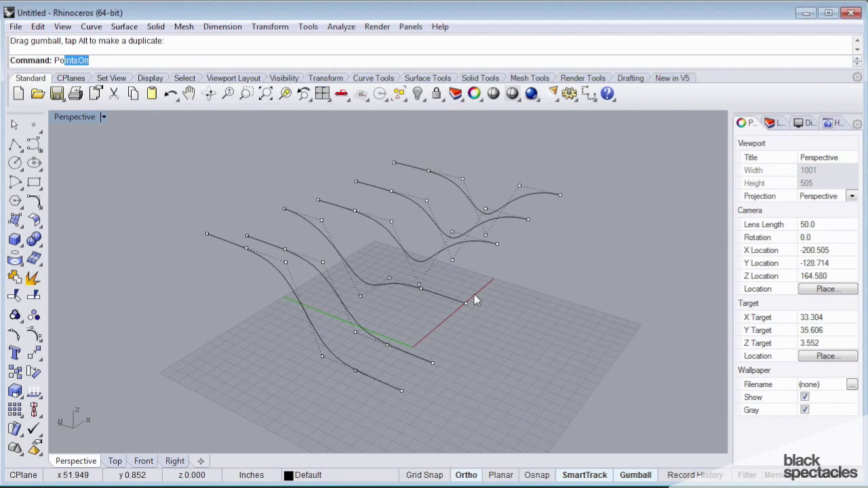
text(Pointof)
key(BackSpace)
key(BackSpace)
text(sOff)
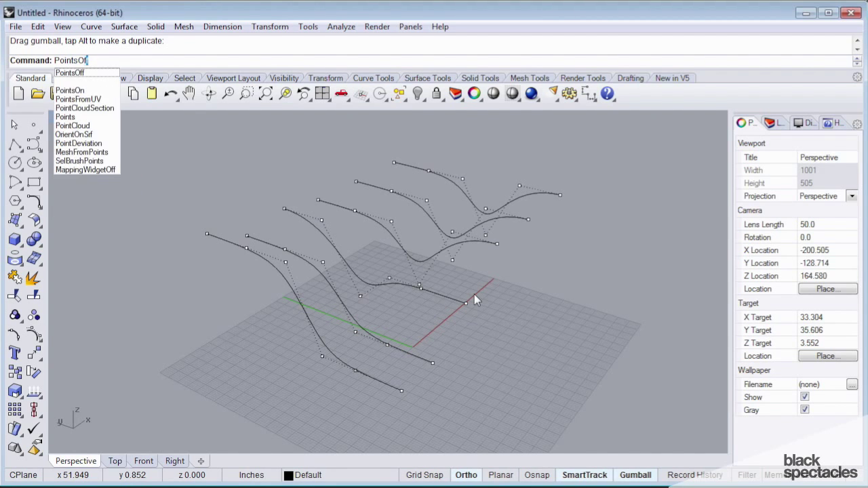
key(Return)
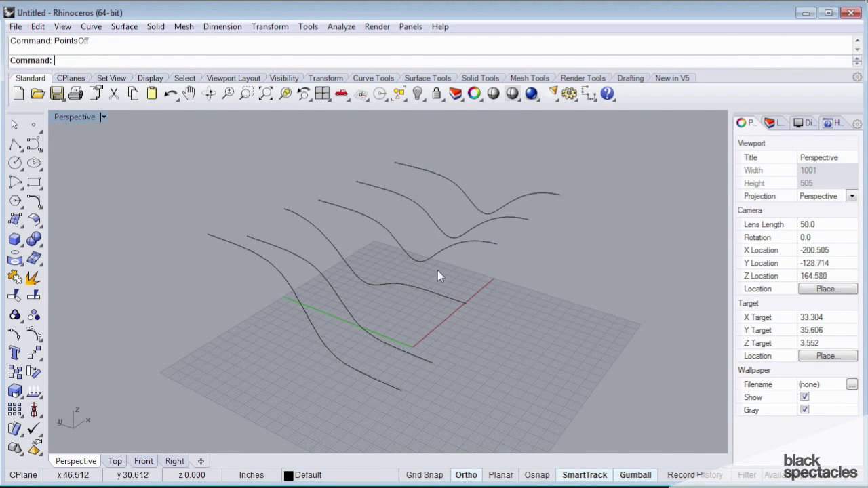
right_drag(438, 273, 423, 251)
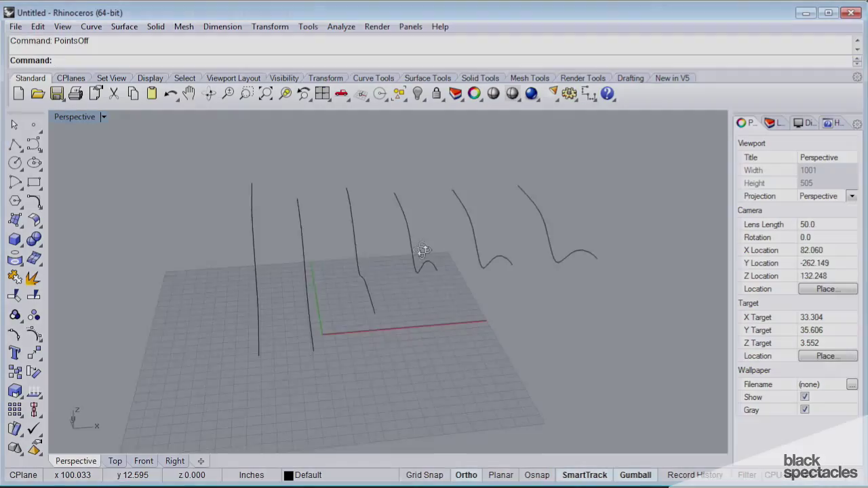